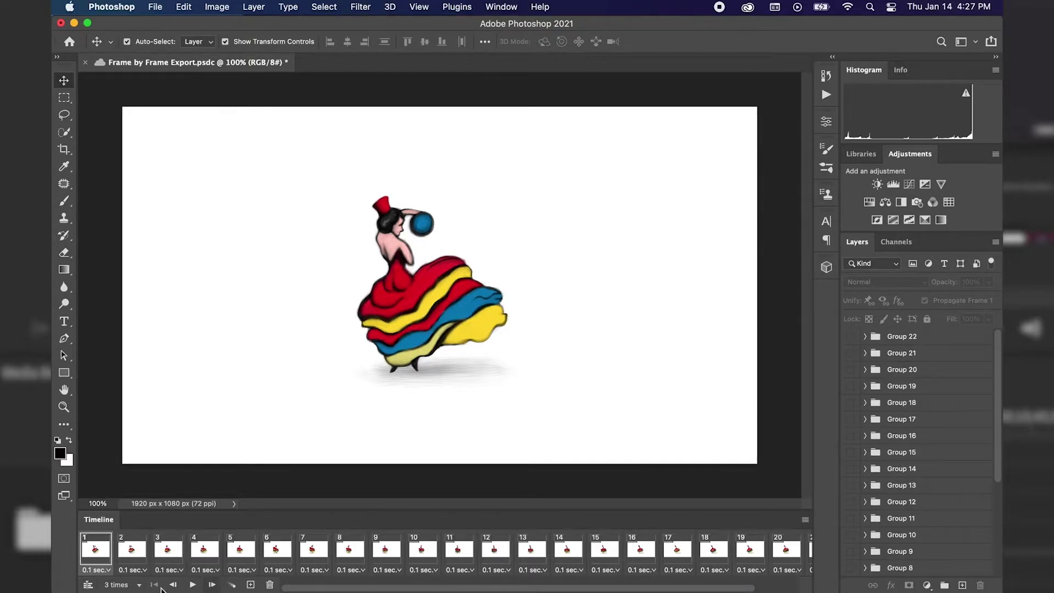
# Preview the animation, then open File > Export > Save for Web (Legacy)
pyautogui.click(190, 585)
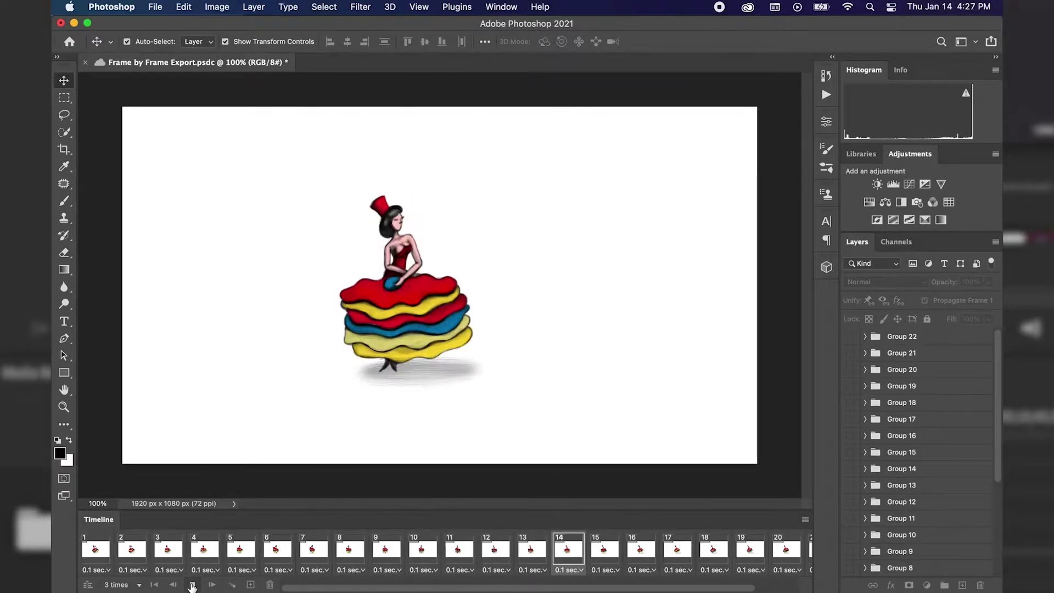
pyautogui.click(191, 585)
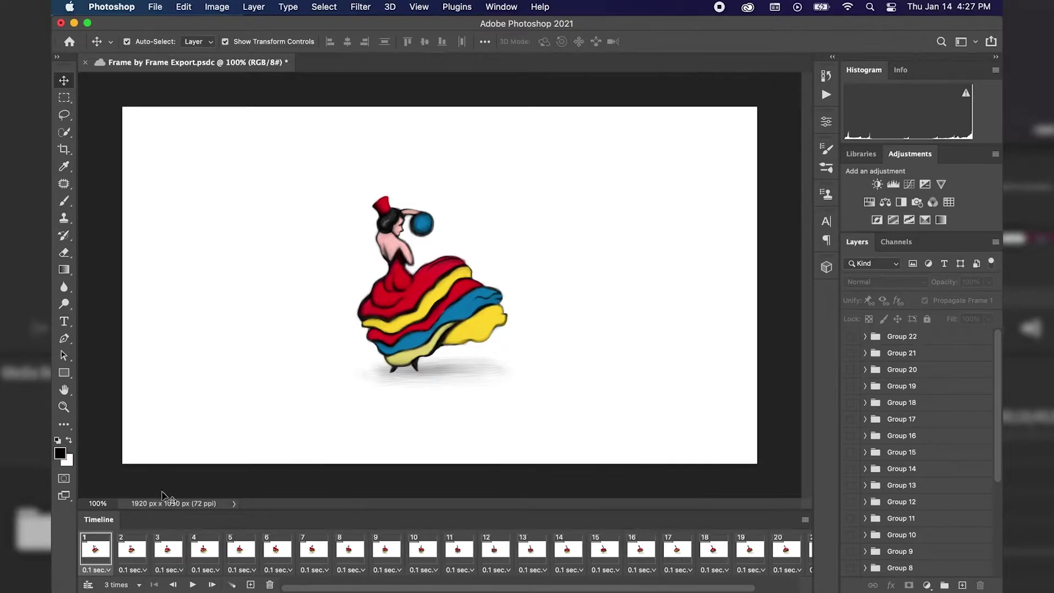
pyautogui.click(156, 8)
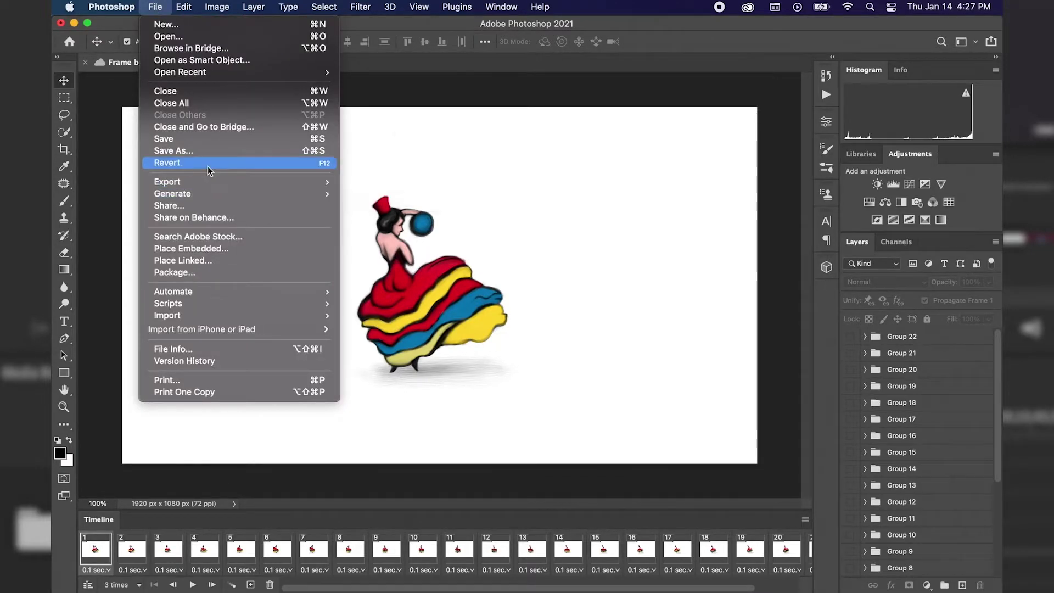
pyautogui.moveTo(318, 182)
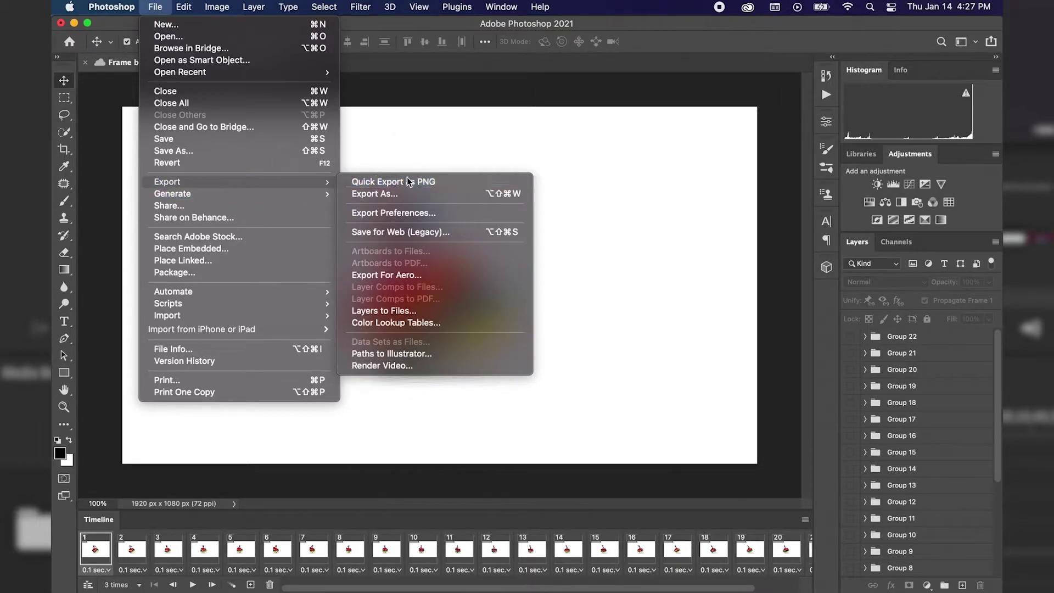
pyautogui.click(408, 231)
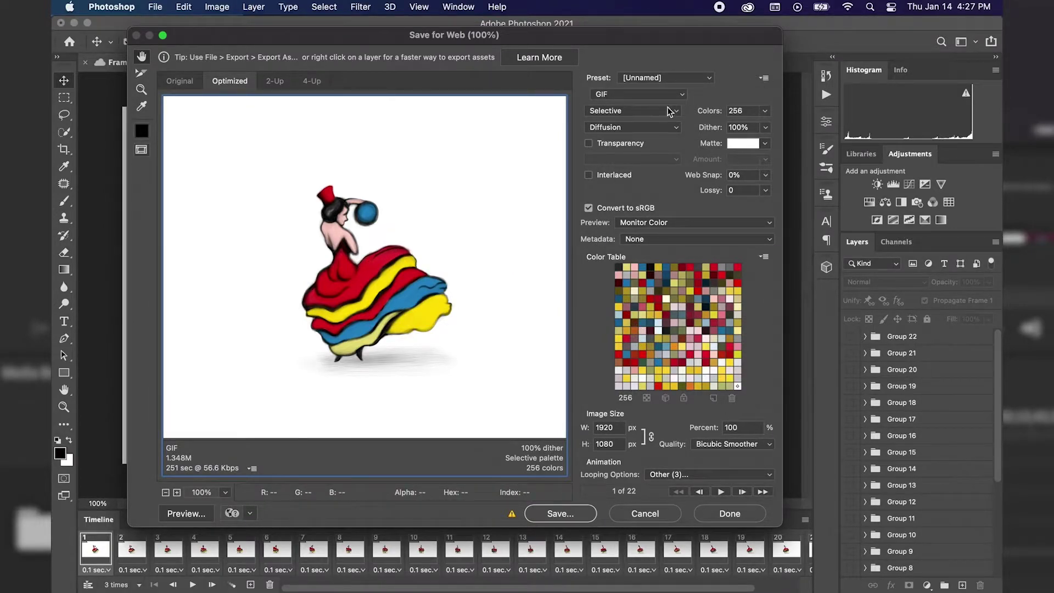
pyautogui.click(628, 84)
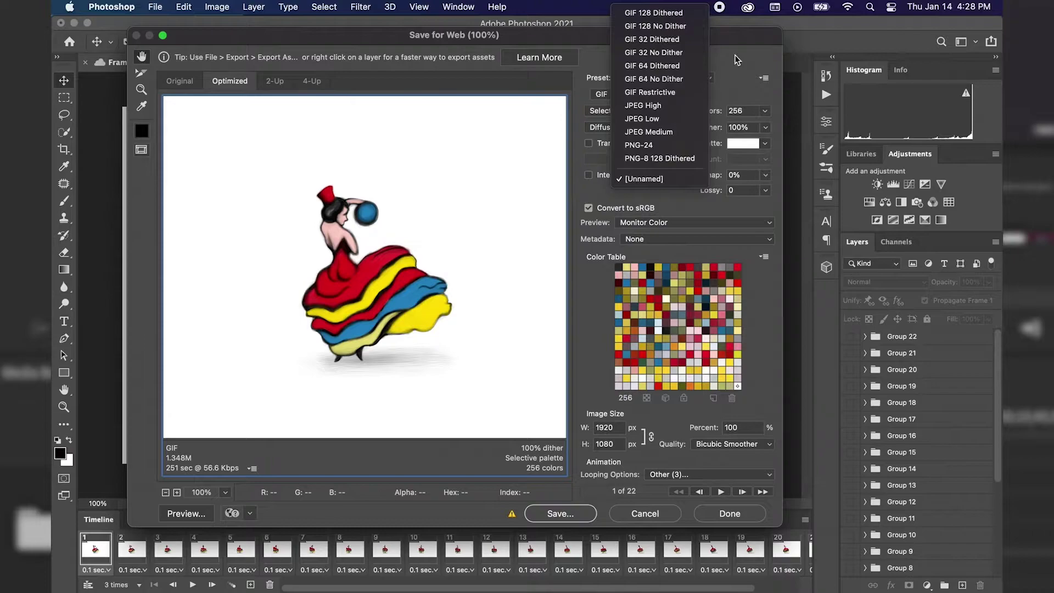
pyautogui.click(734, 55)
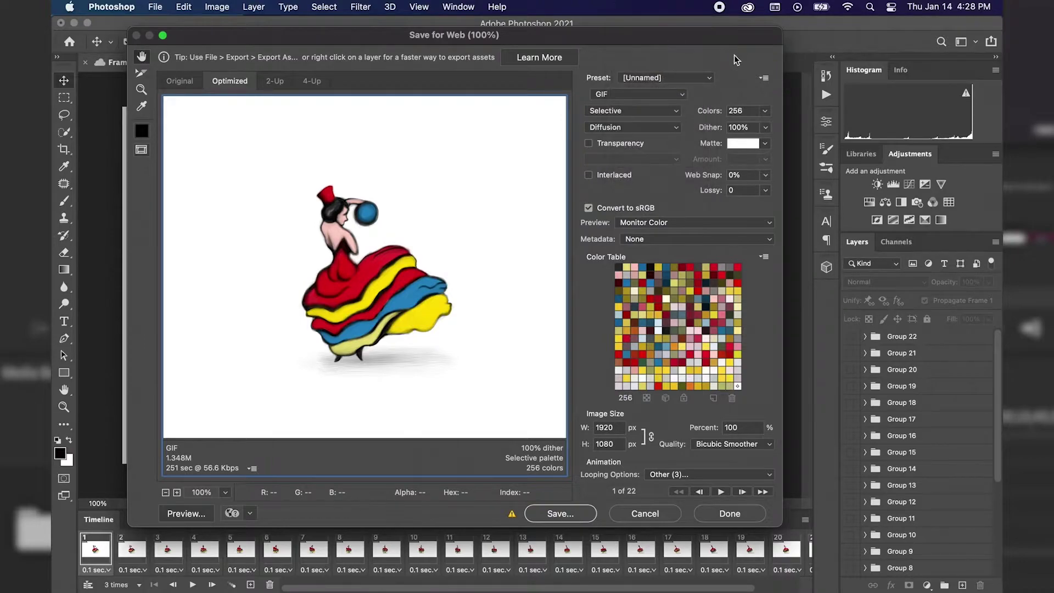
pyautogui.click(609, 95)
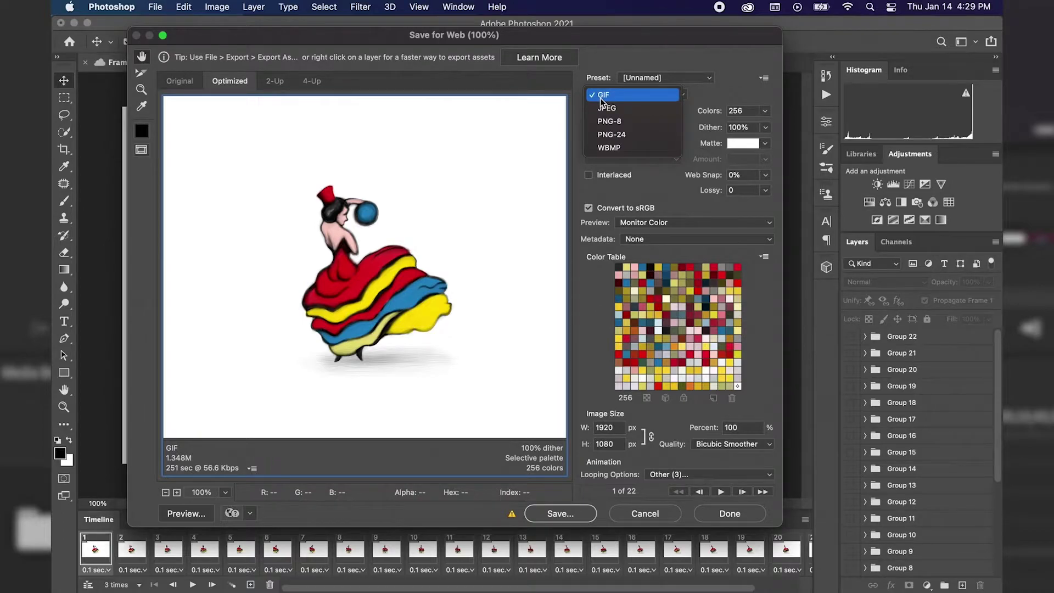
pyautogui.click(603, 101)
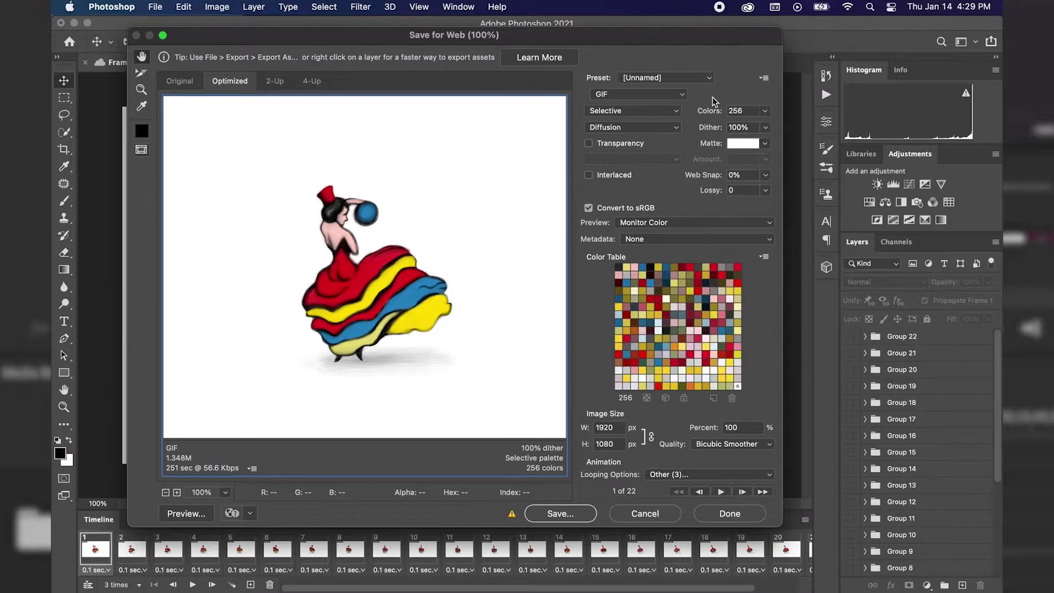
pyautogui.click(662, 112)
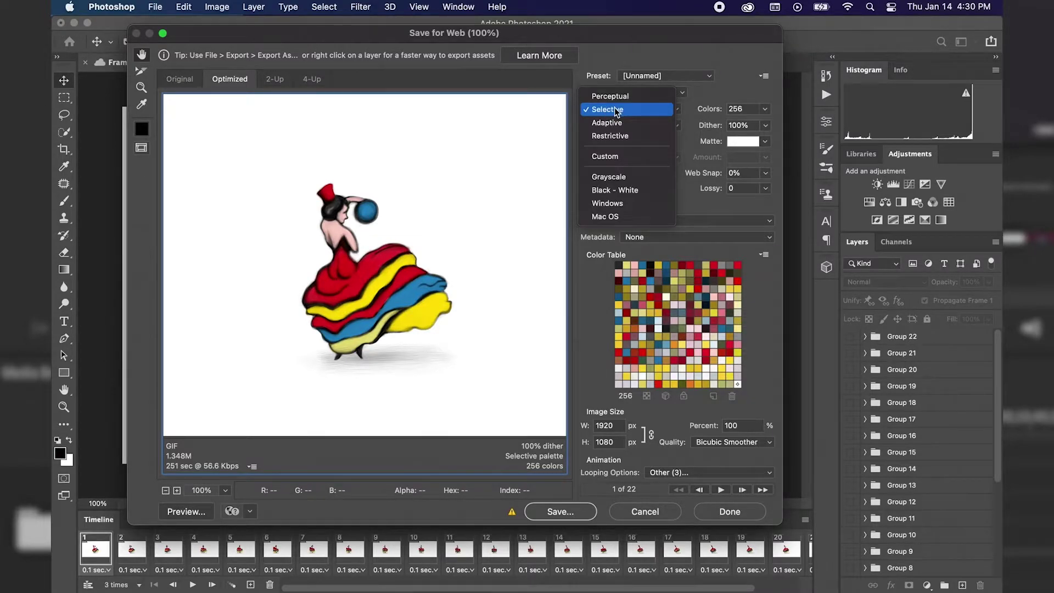
pyautogui.click(616, 112)
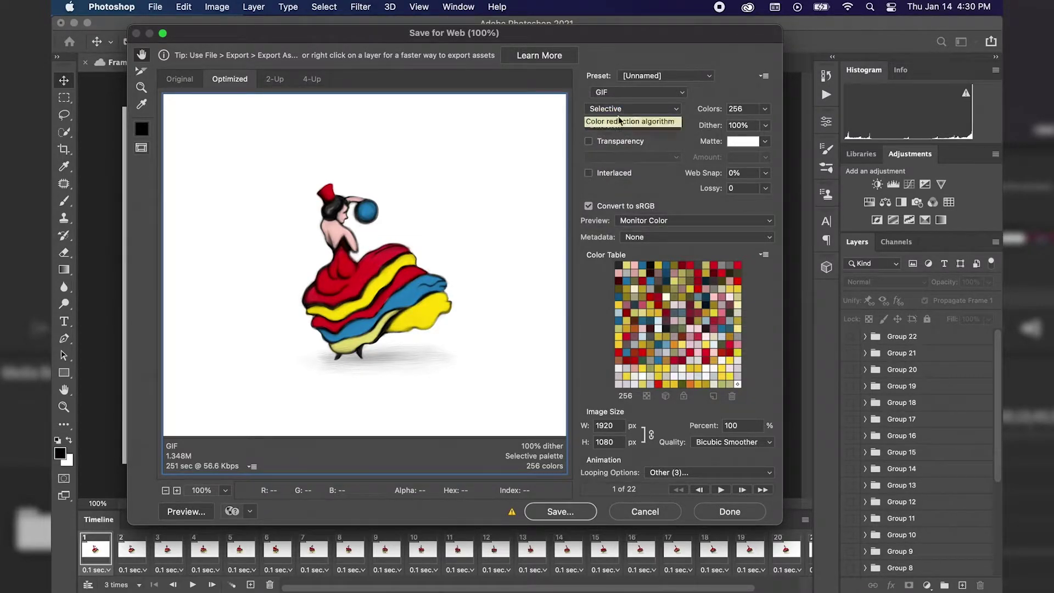
pyautogui.click(763, 111)
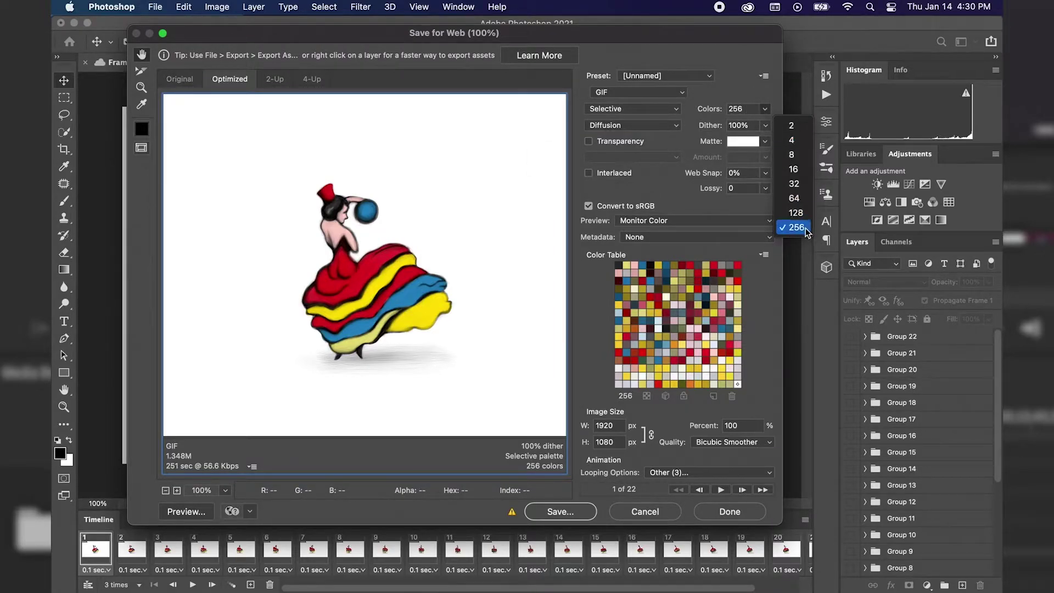
pyautogui.click(792, 155)
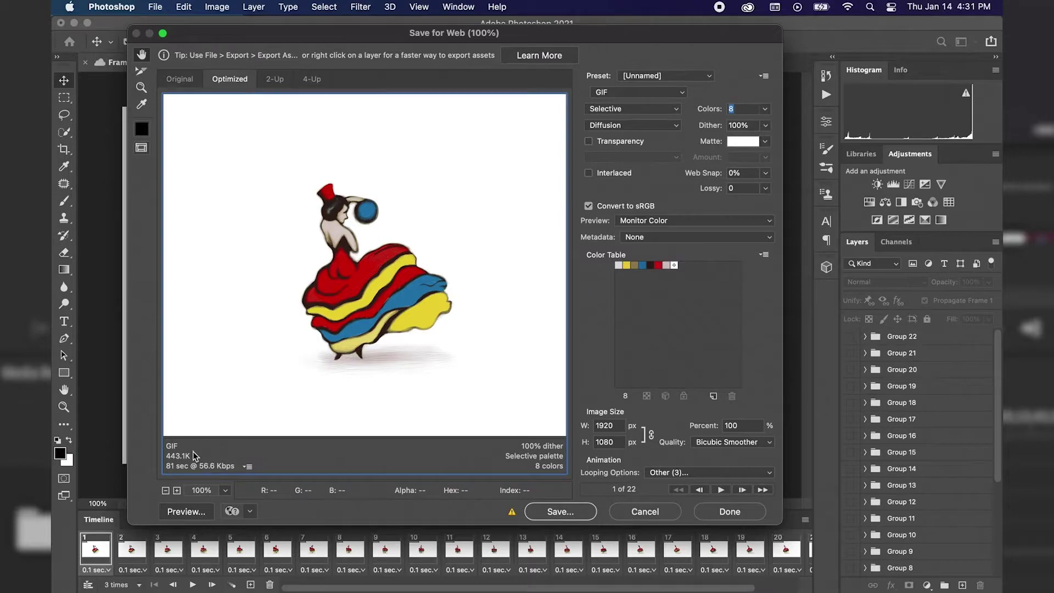
pyautogui.click(765, 108)
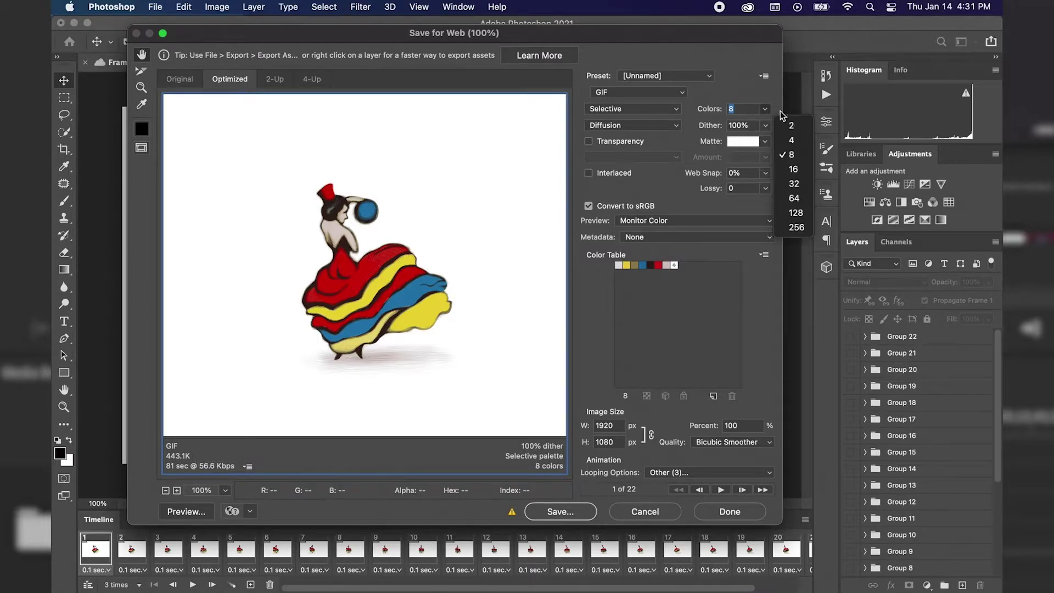
pyautogui.click(796, 228)
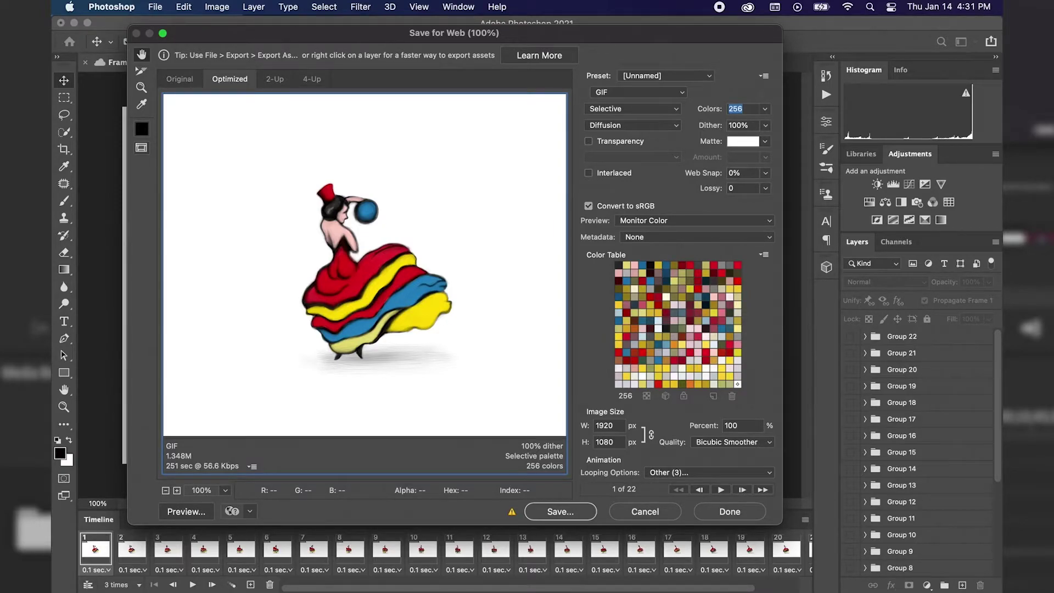
# Keep Diffusion dithering and check the dither amount stays at 100%
pyautogui.click(637, 126)
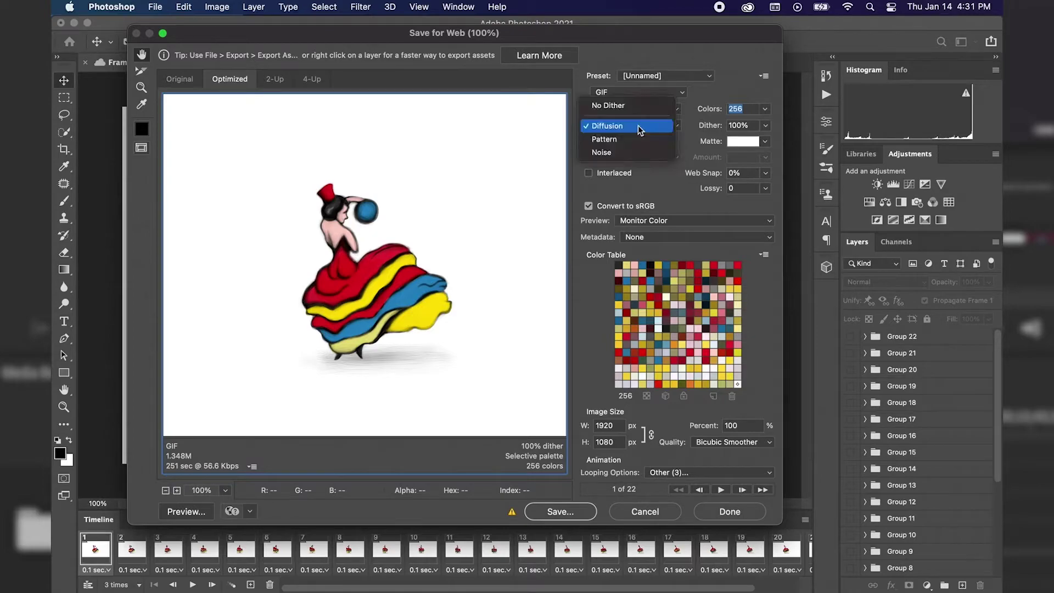
pyautogui.click(605, 130)
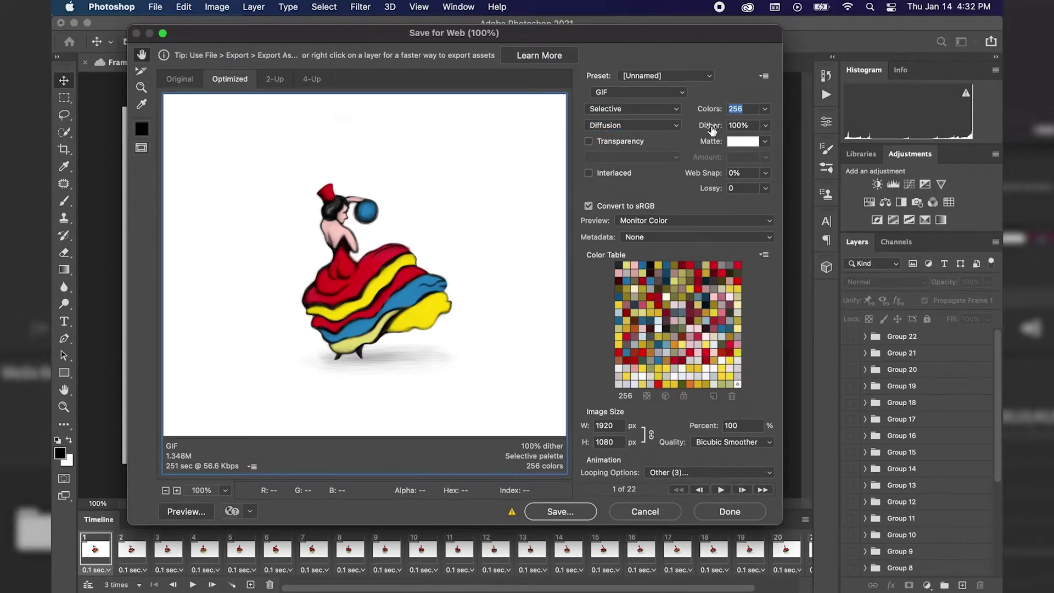
pyautogui.click(765, 127)
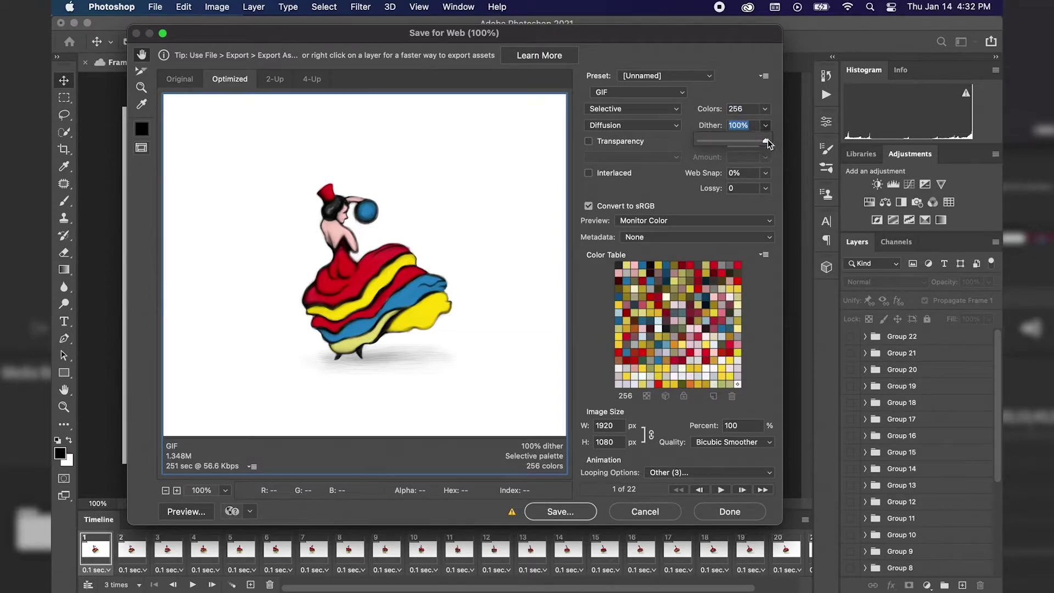
pyautogui.click(737, 57)
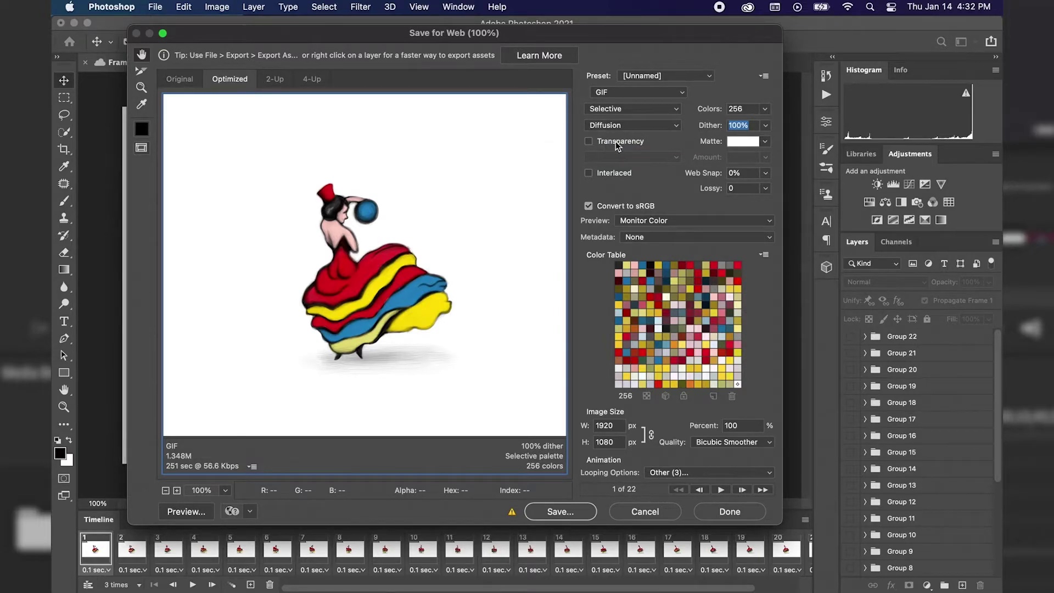
# Keep the matte colour white and check Web Snap stays at 0%
pyautogui.click(765, 141)
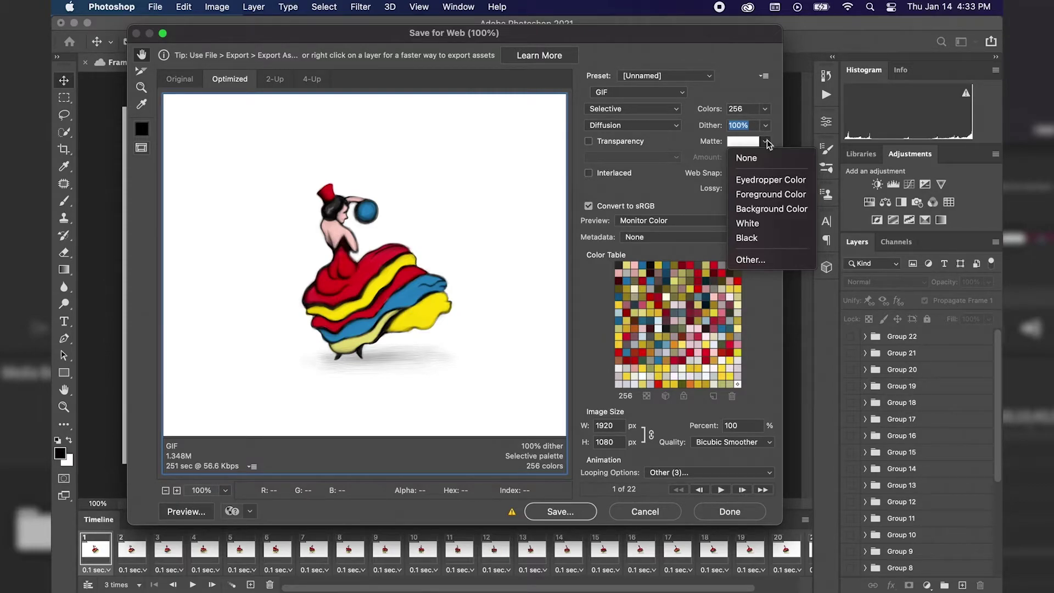
pyautogui.click(757, 223)
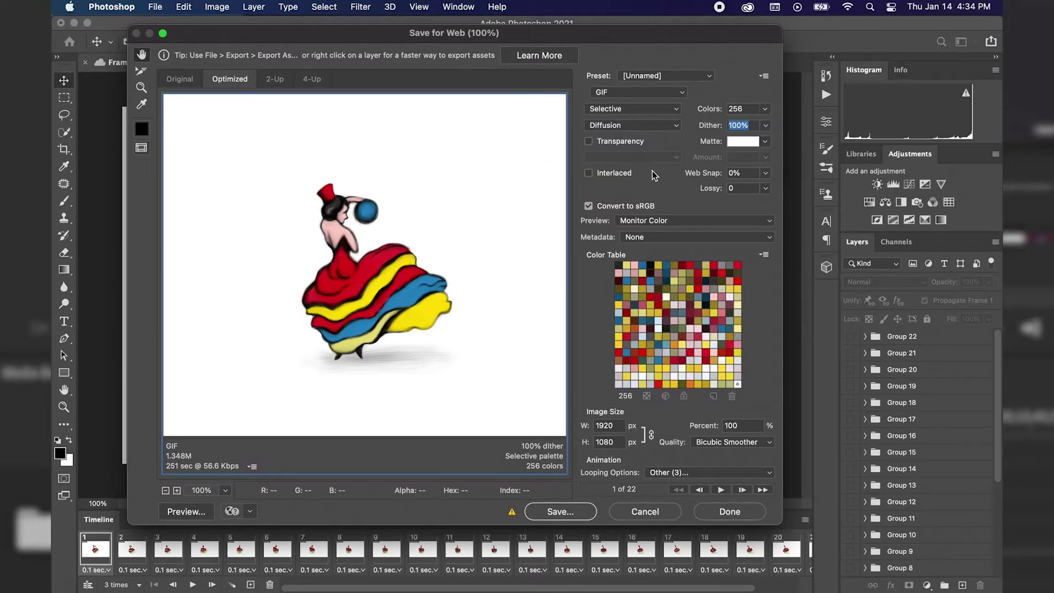
pyautogui.press('Tab')
pyautogui.click(767, 173)
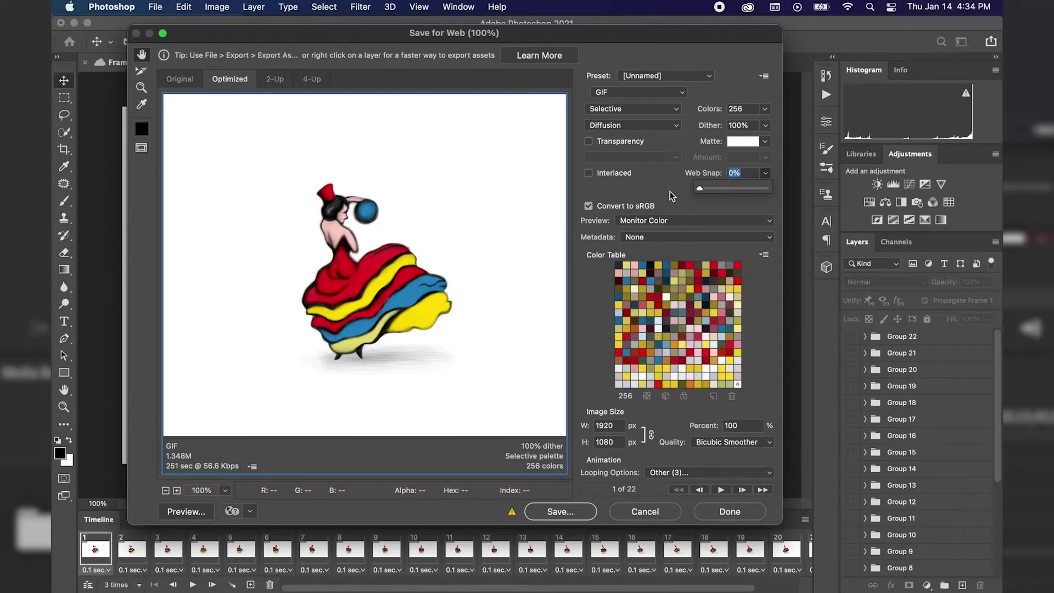
pyautogui.press('Tab')
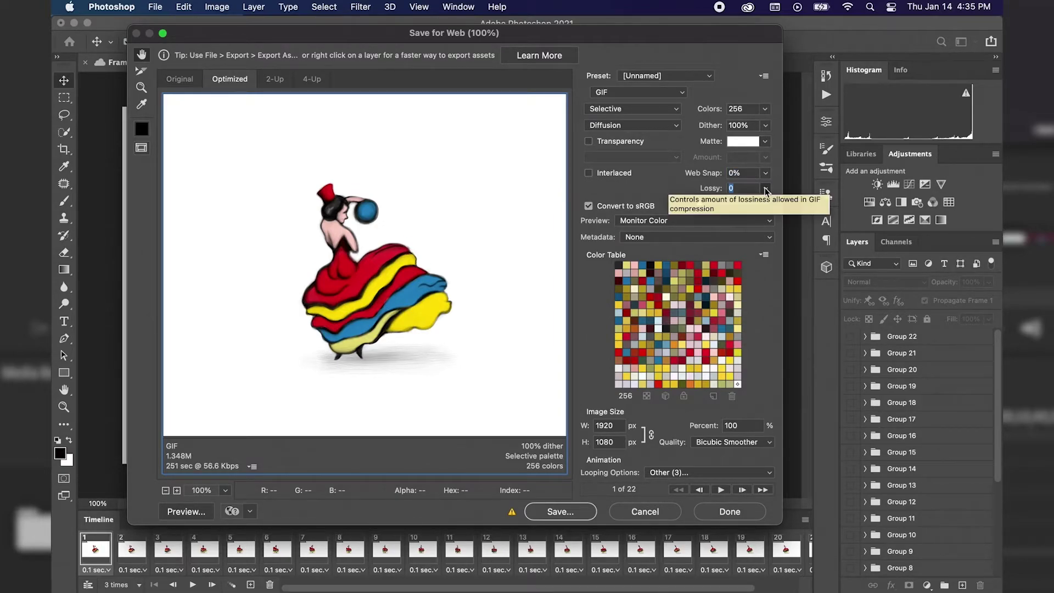
pyautogui.moveTo(701, 203); pyautogui.dragTo(779, 208)
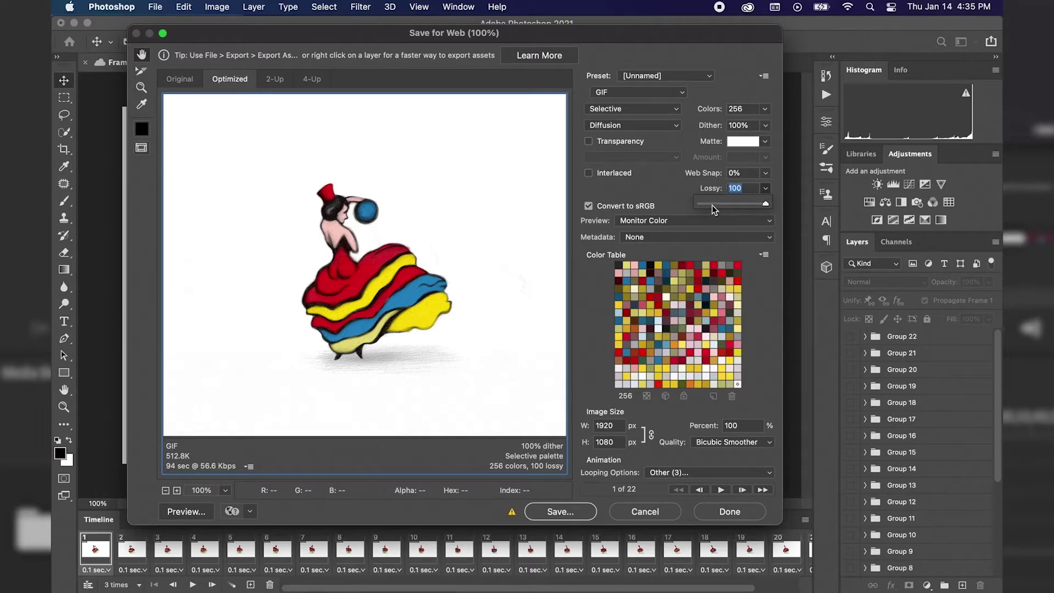
pyautogui.moveTo(711, 204); pyautogui.dragTo(675, 202)
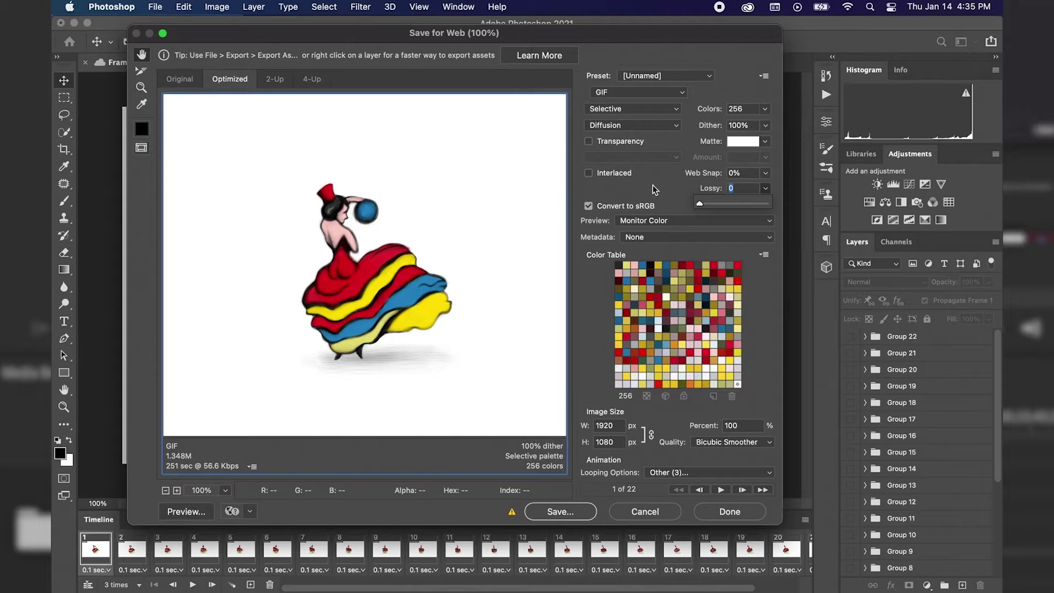
pyautogui.click(655, 190)
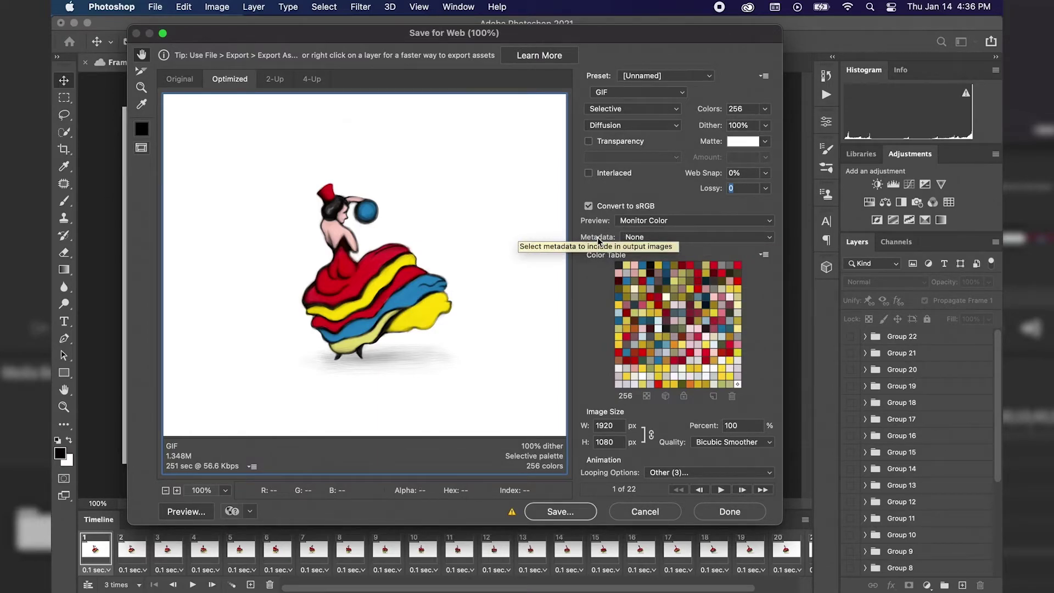
# Keep Metadata at None and resampling quality at Bicubic Smoother
pyautogui.click(664, 238)
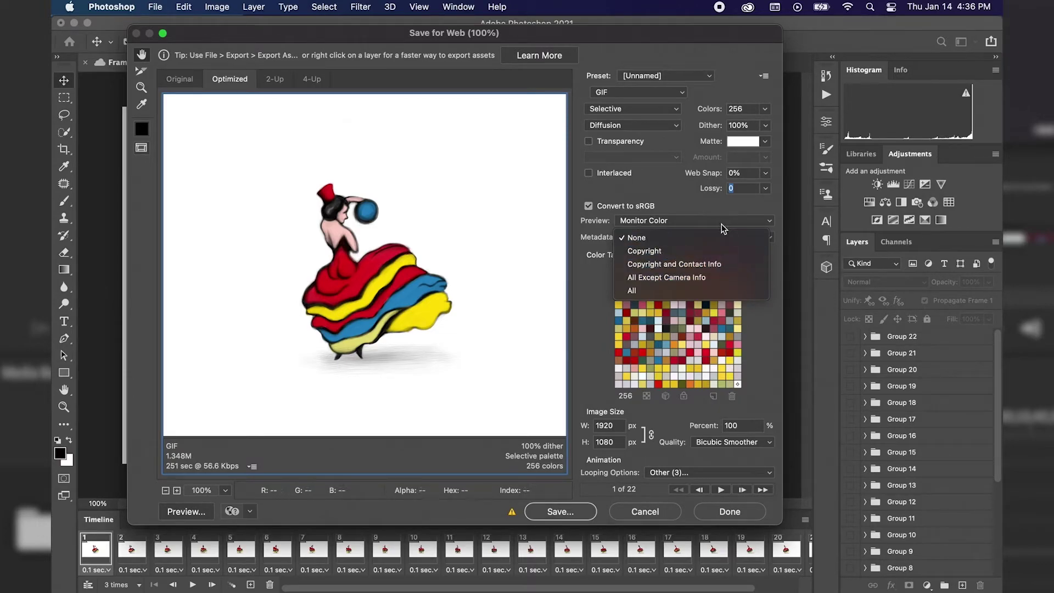
pyautogui.click(637, 239)
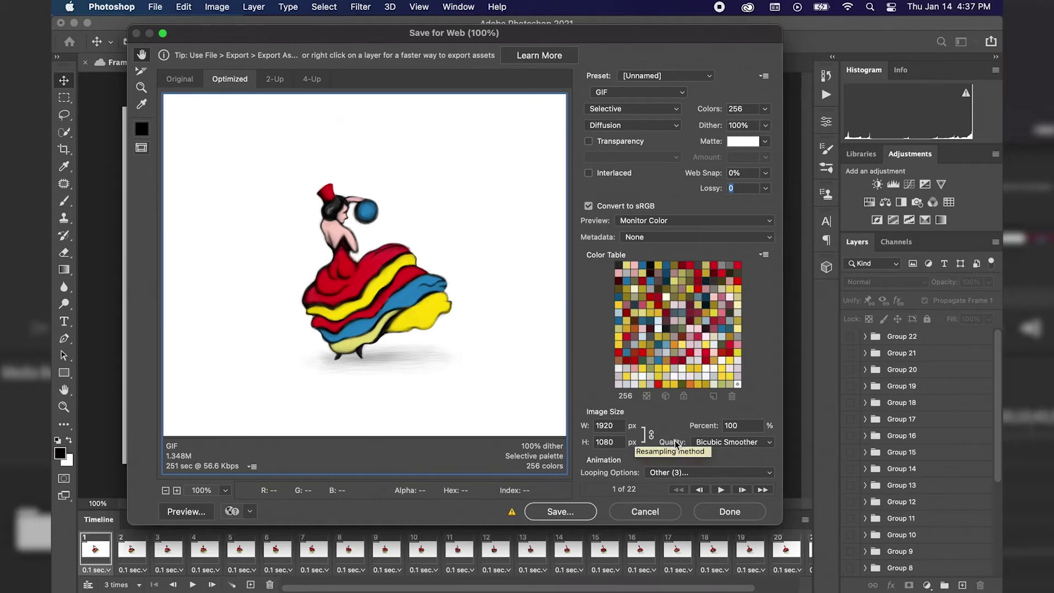
pyautogui.click(714, 444)
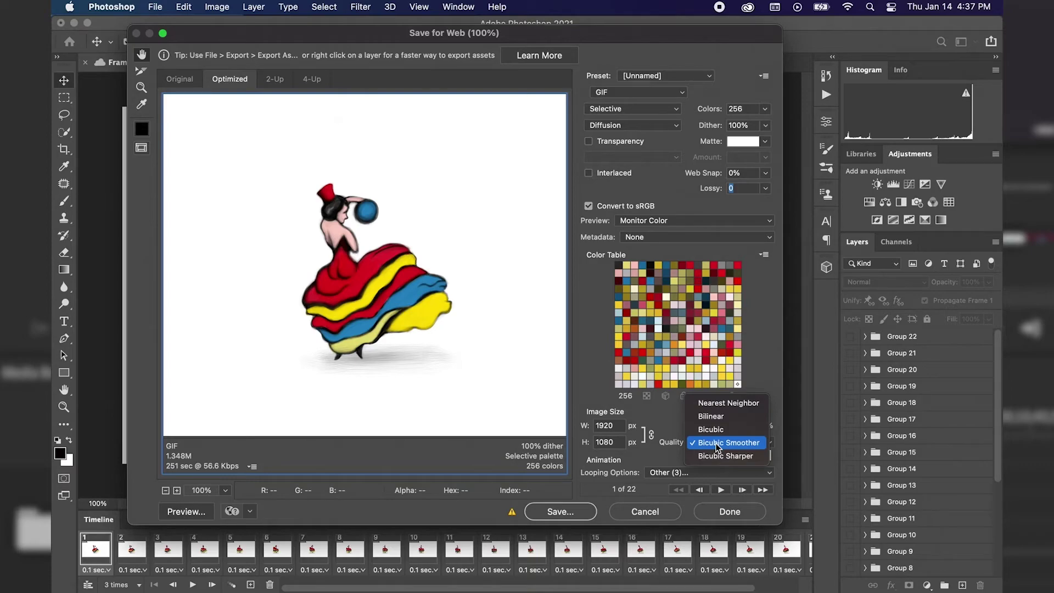
pyautogui.click(748, 448)
# Set Looping Options to Forever and preview the animation playback
pyautogui.click(685, 475)
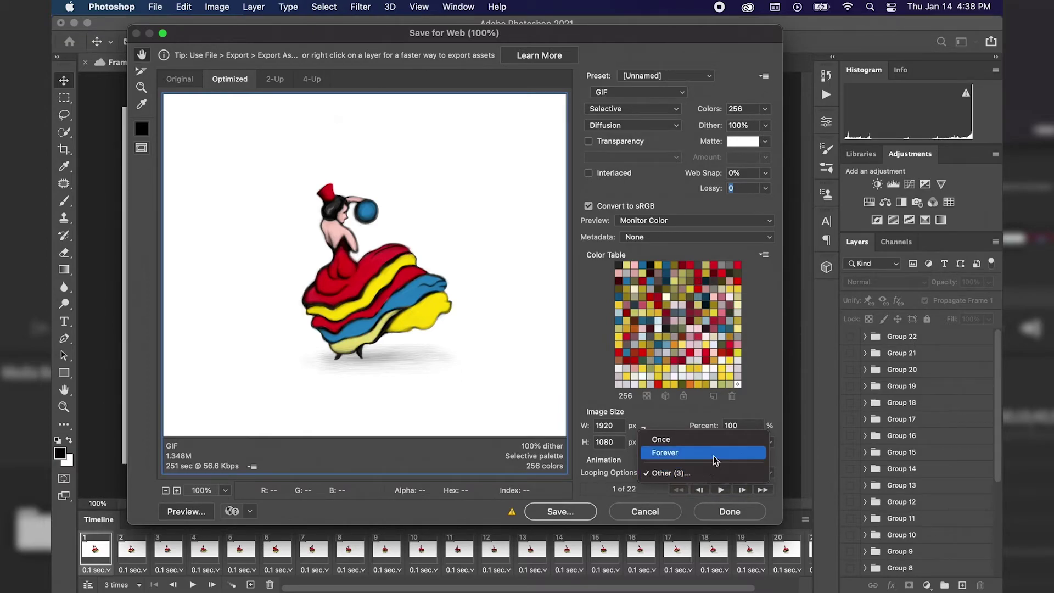
pyautogui.click(661, 453)
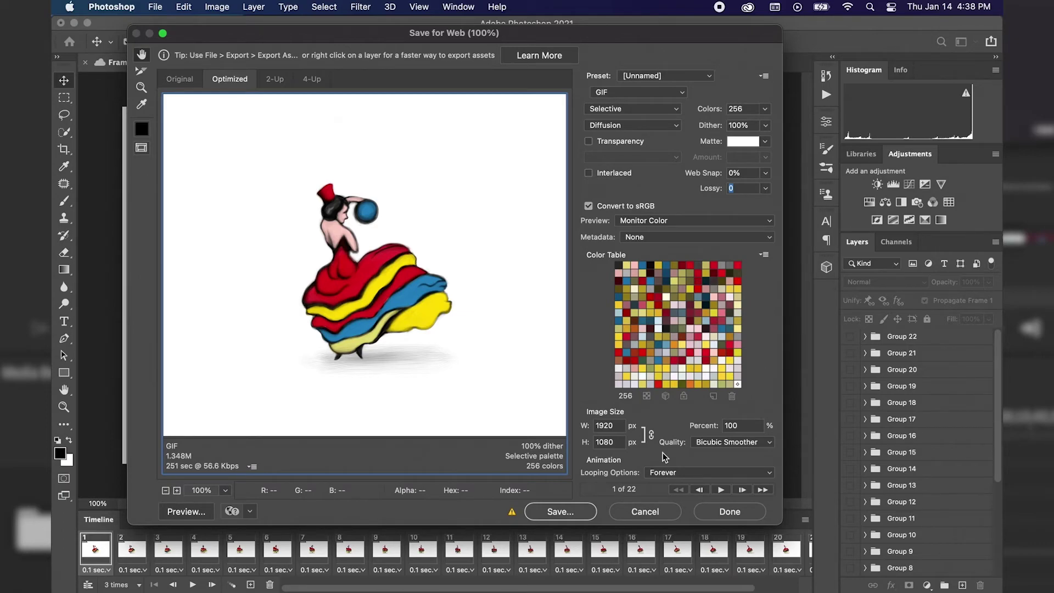
pyautogui.click(723, 489)
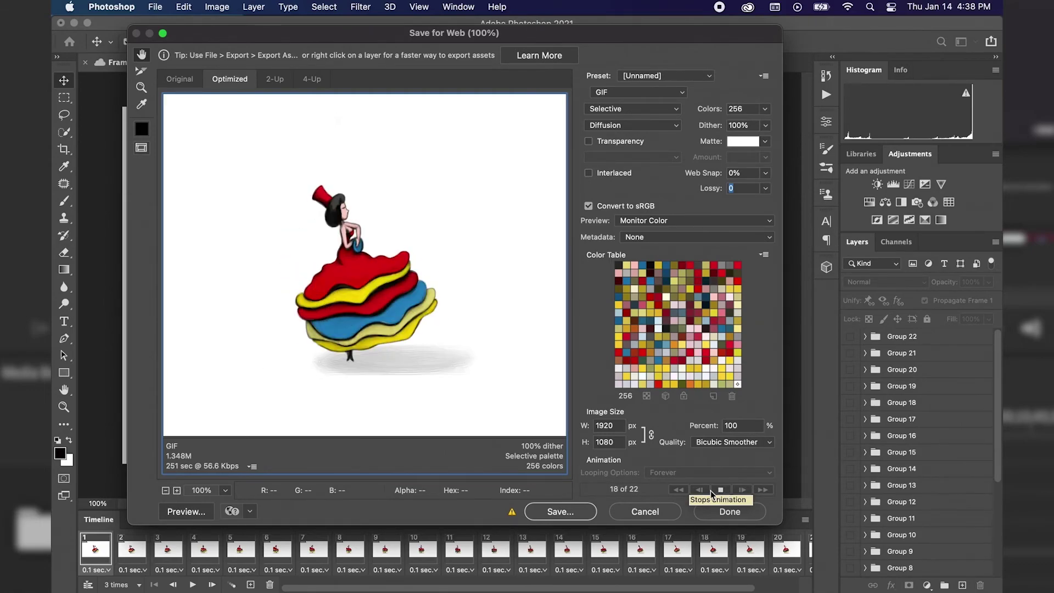
pyautogui.click(715, 492)
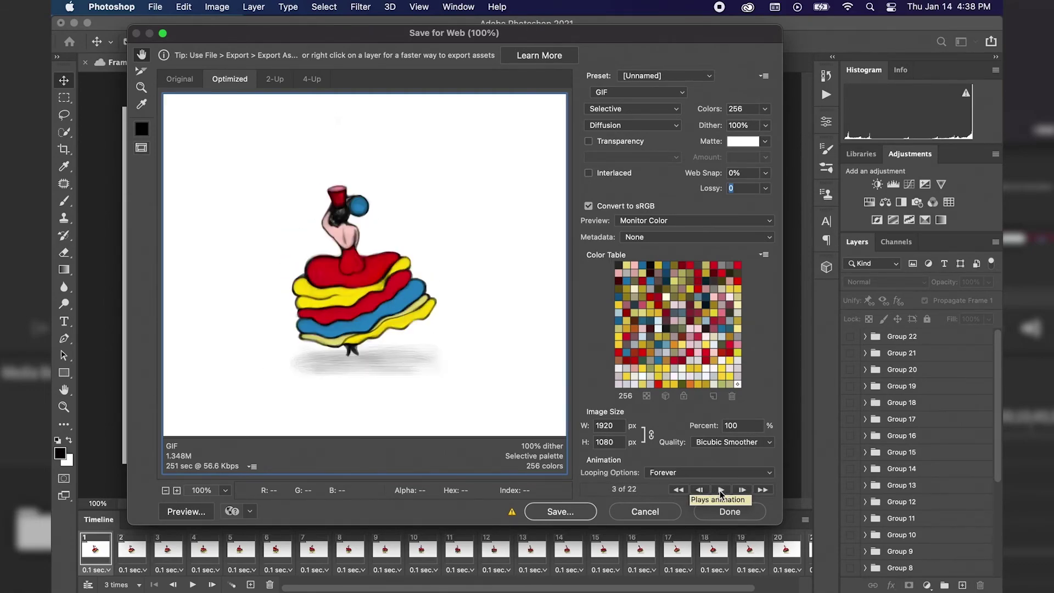
pyautogui.click(562, 513)
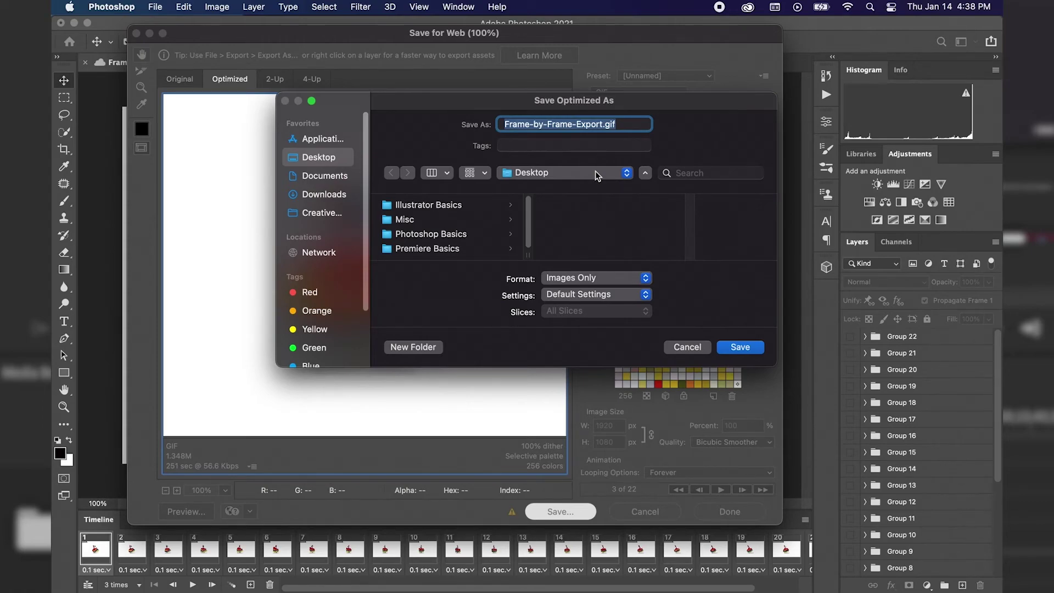
# Save the GIF to the Desktop as 'Fiestaware Dancer'
pyautogui.write('Fiestaware')
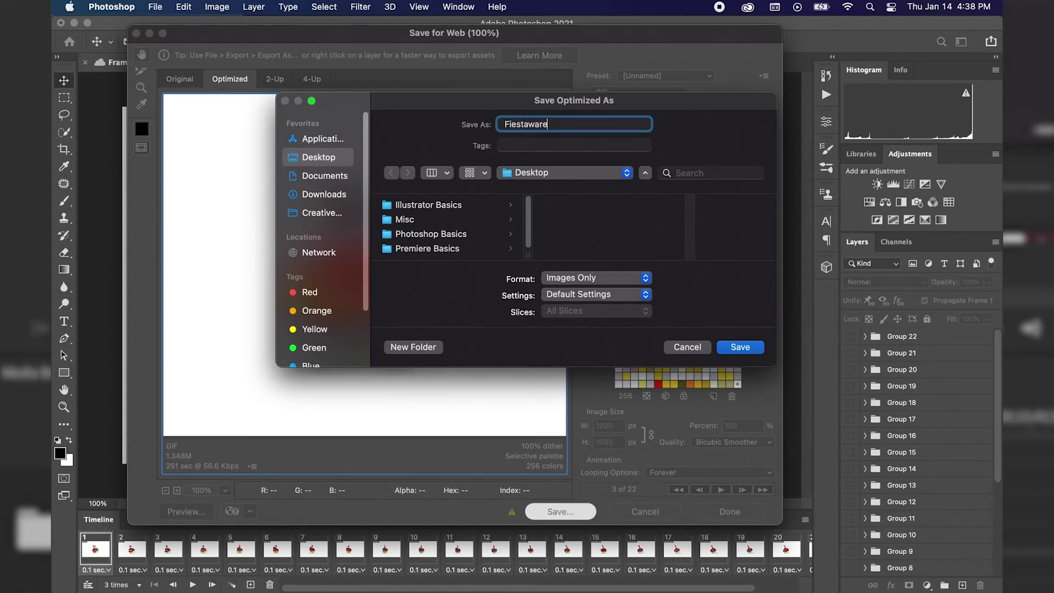
pyautogui.write(' Dancer')
pyautogui.click(740, 347)
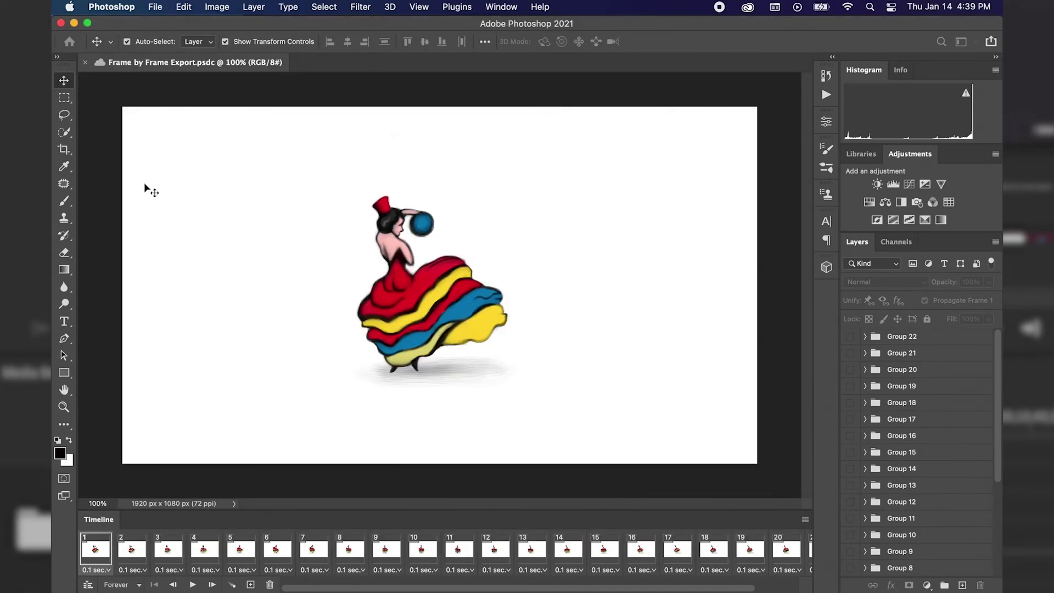
pyautogui.click(110, 7)
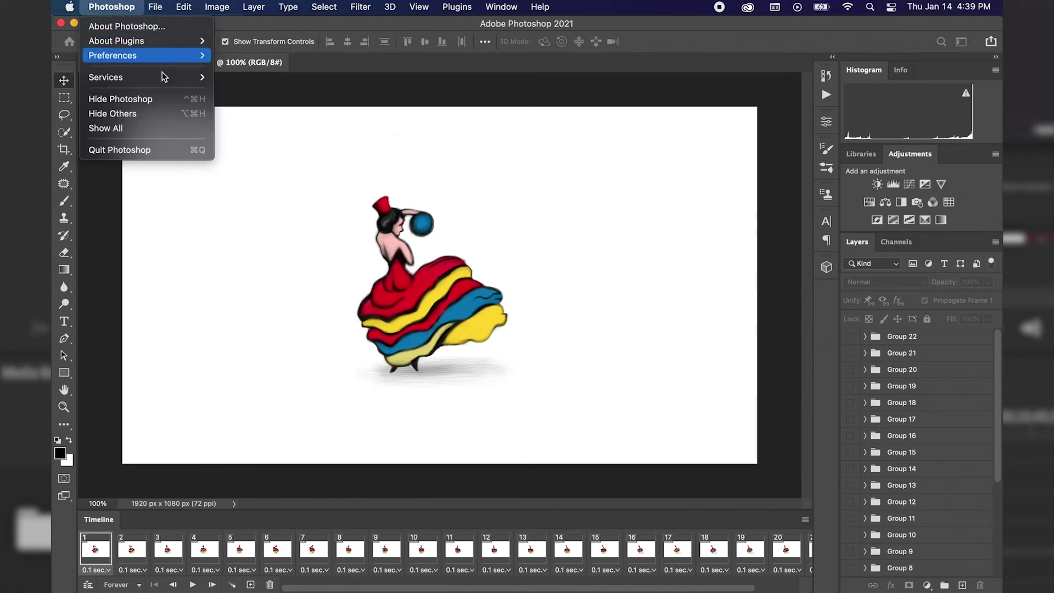
# Hide Photoshop and Quick Look the Fiestaware-Dancer GIF on the Desktop
pyautogui.click(165, 99)
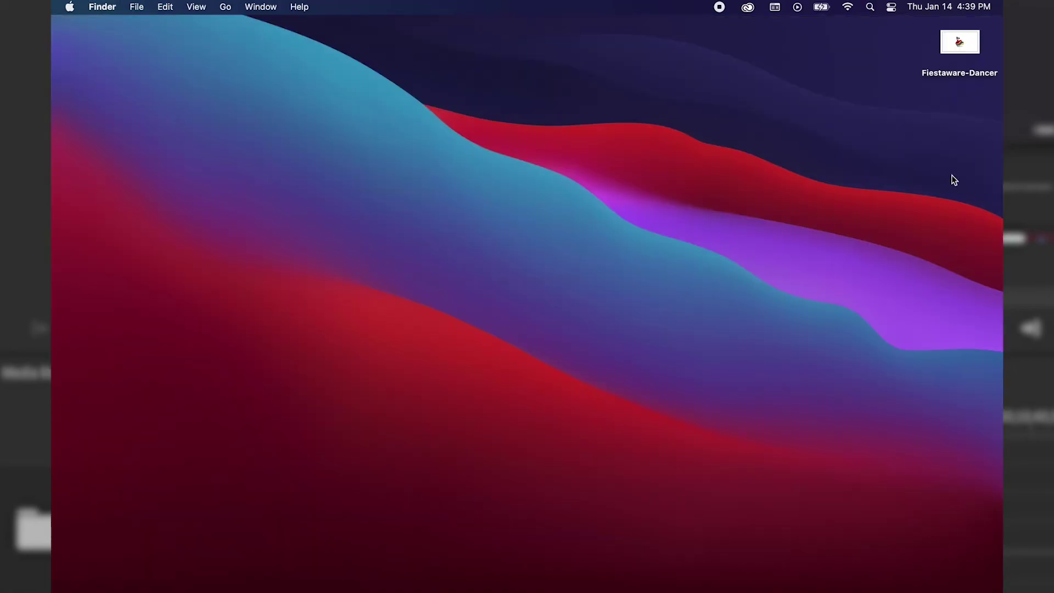
pyautogui.click(978, 50)
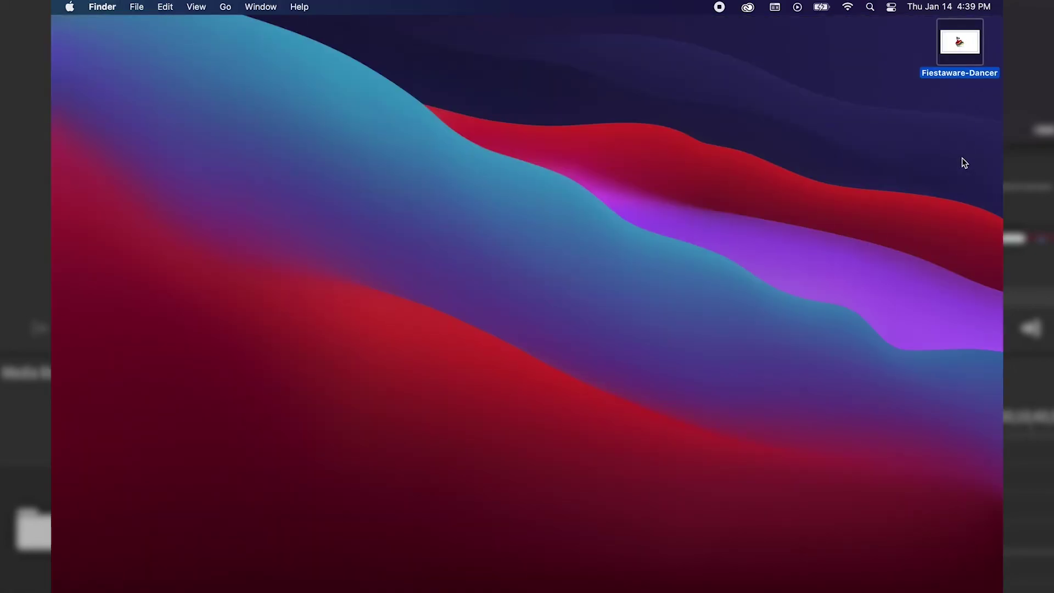
pyautogui.press('space')
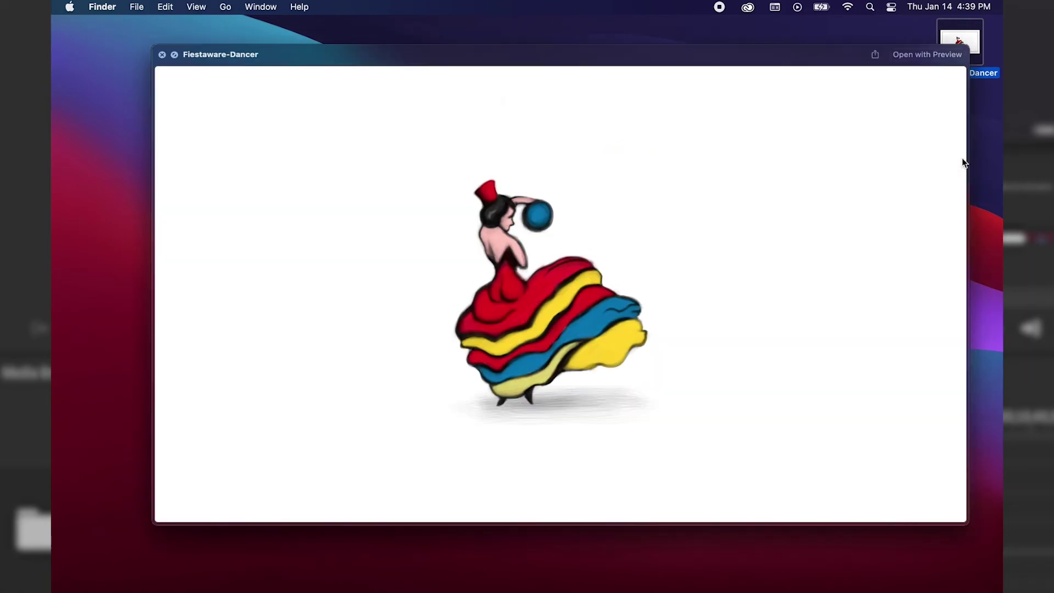